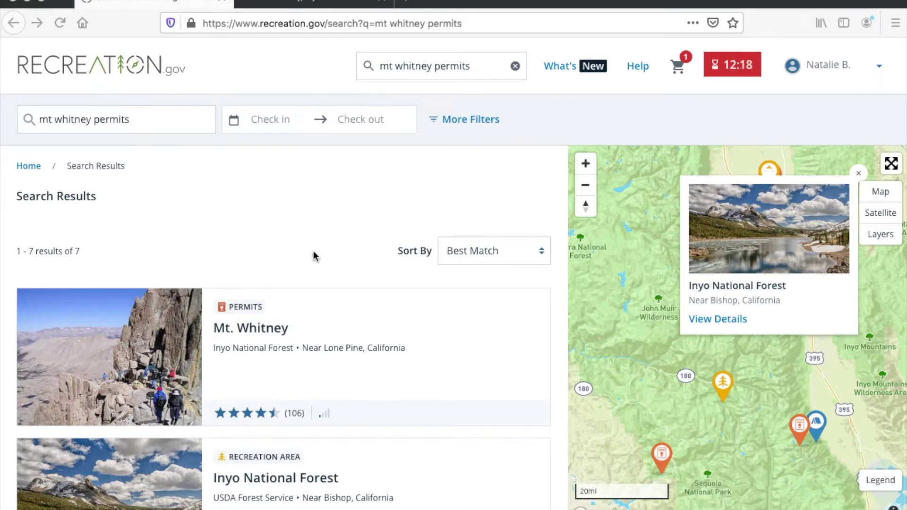
Step: Scroll the 'mt whitney permits' search results to the Mt. Whitney permit listing
scroll(265, 367, down, 1)
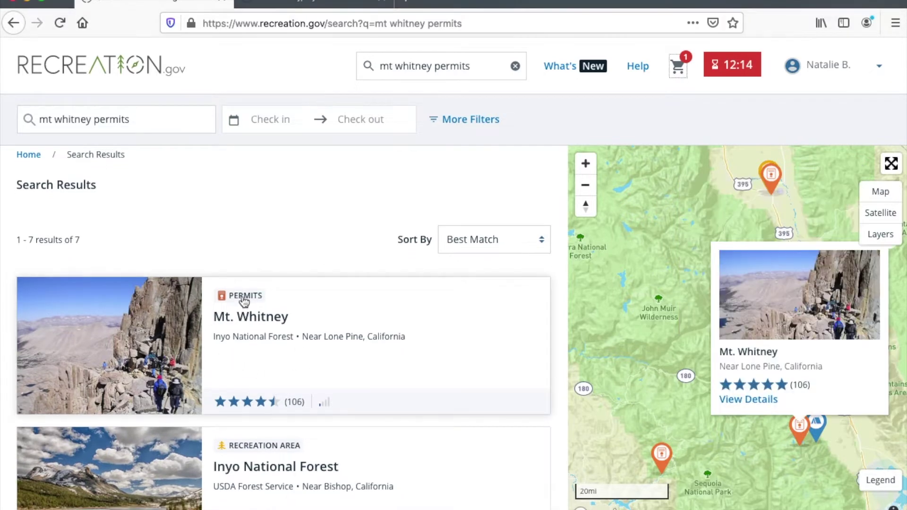
click(307, 3)
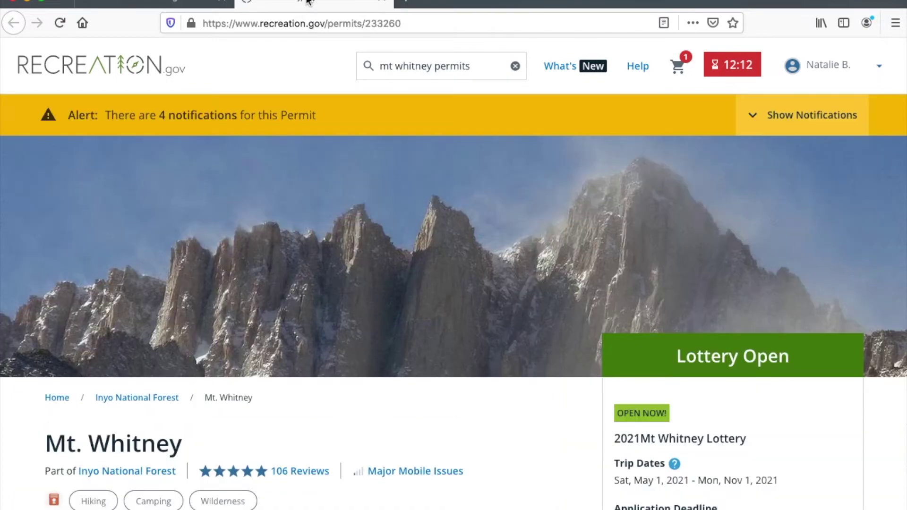
scroll(420, 274, down, 5)
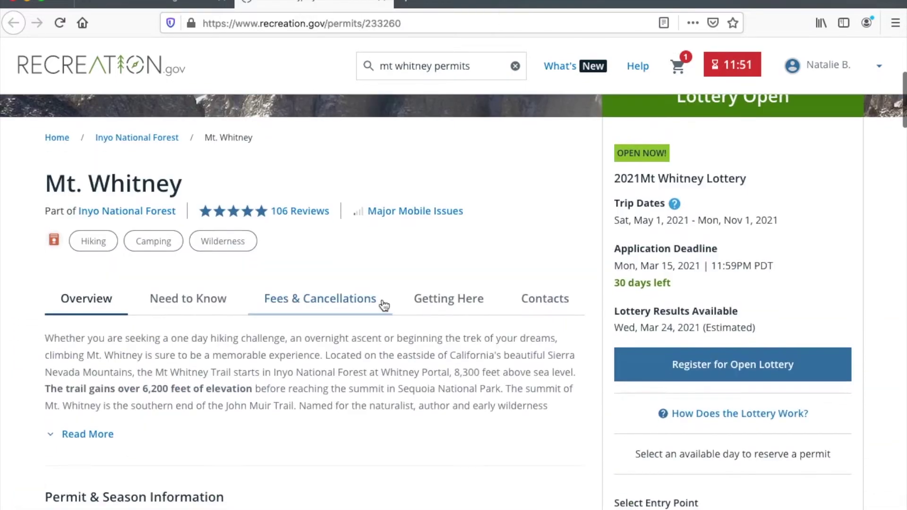
scroll(389, 303, up, 5)
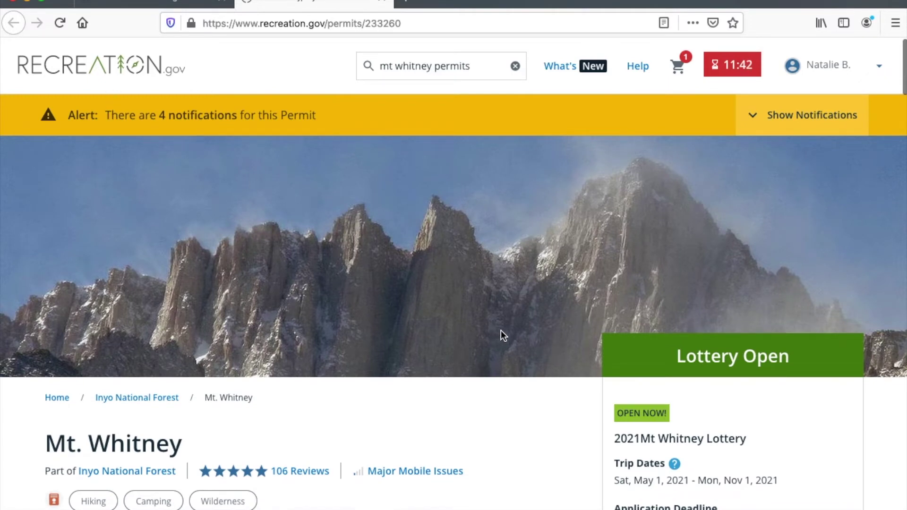
scroll(501, 330, down, 2)
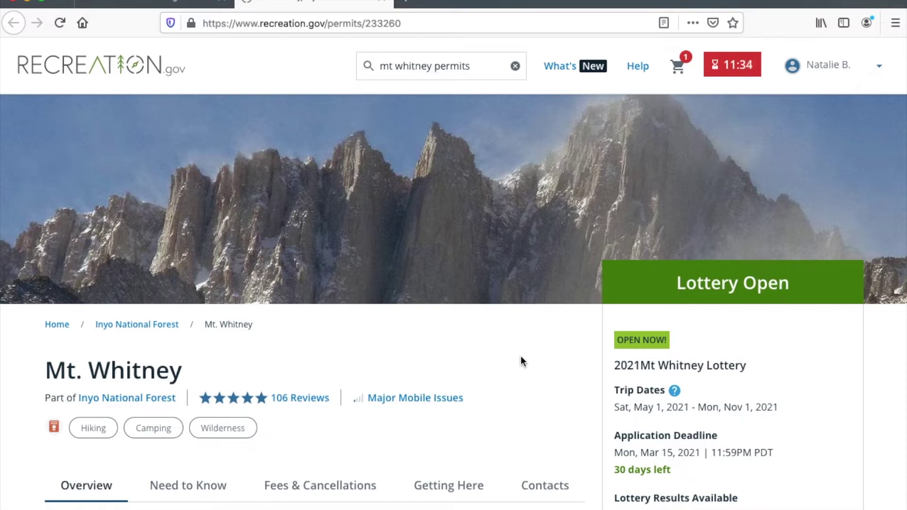
scroll(530, 368, down, 5)
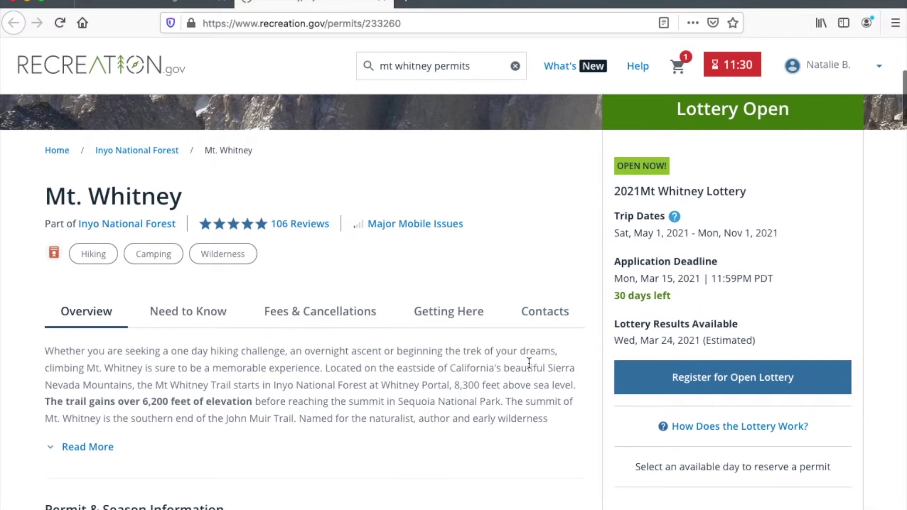
scroll(506, 380, down, 4)
scroll(506, 382, down, 13)
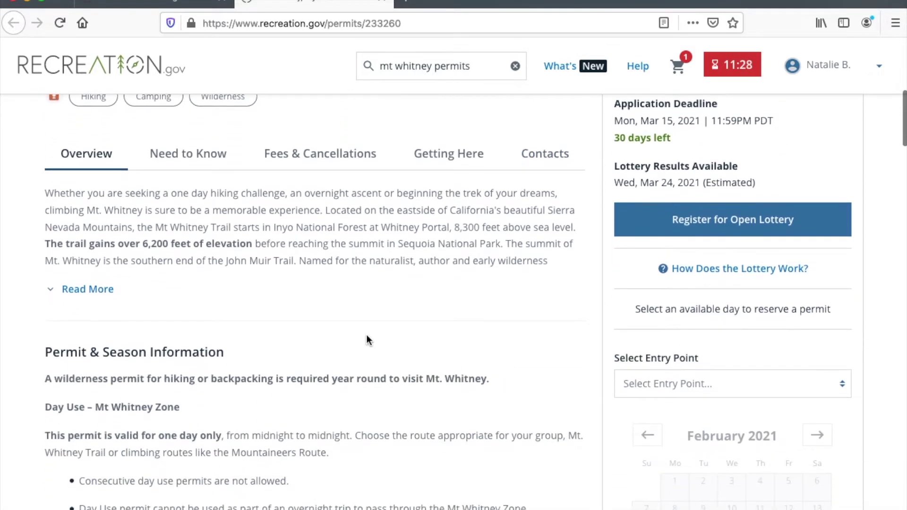
scroll(389, 324, up, 10)
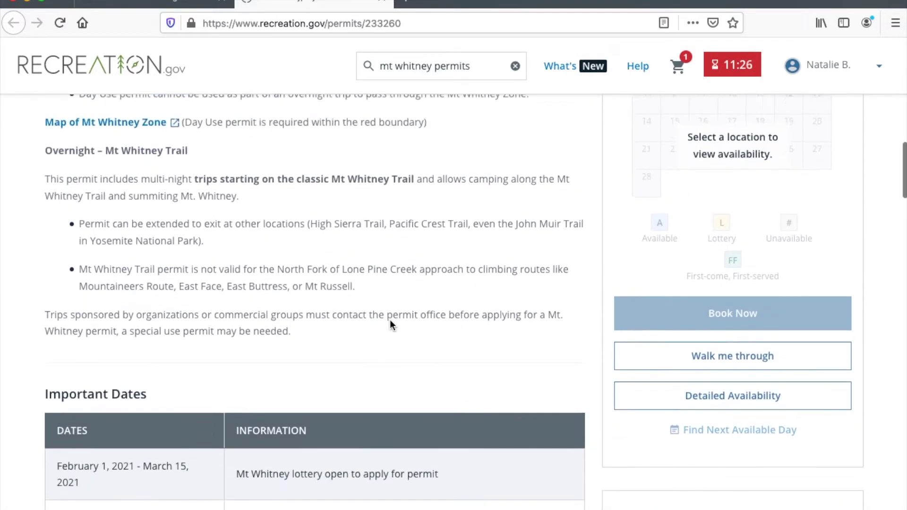
scroll(520, 307, down, 9)
scroll(366, 400, down, 6)
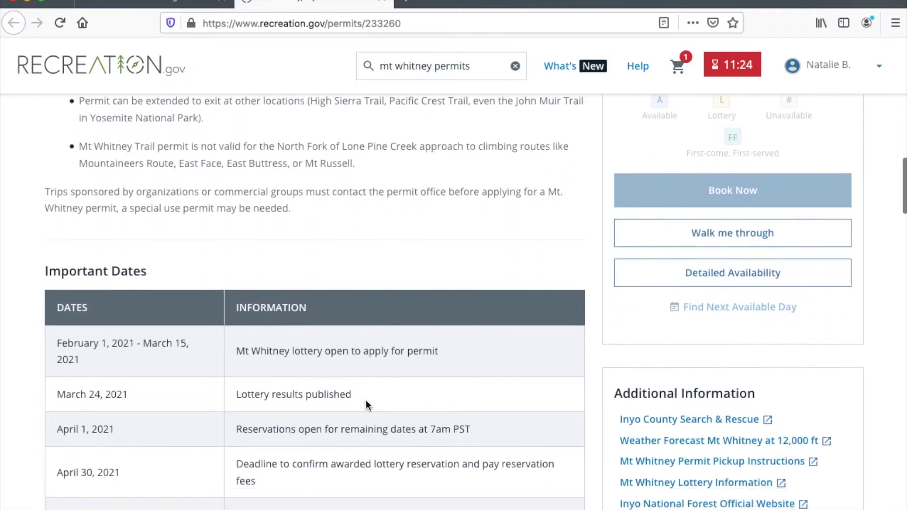
scroll(369, 408, up, 11)
scroll(378, 408, up, 6)
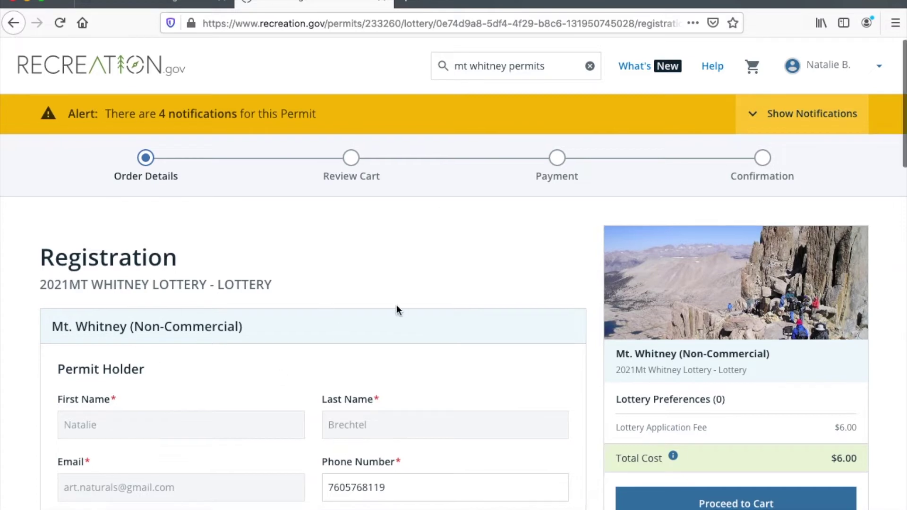
Step: Scroll down the lottery registration form to the Lottery Preferences section
scroll(331, 293, down, 2)
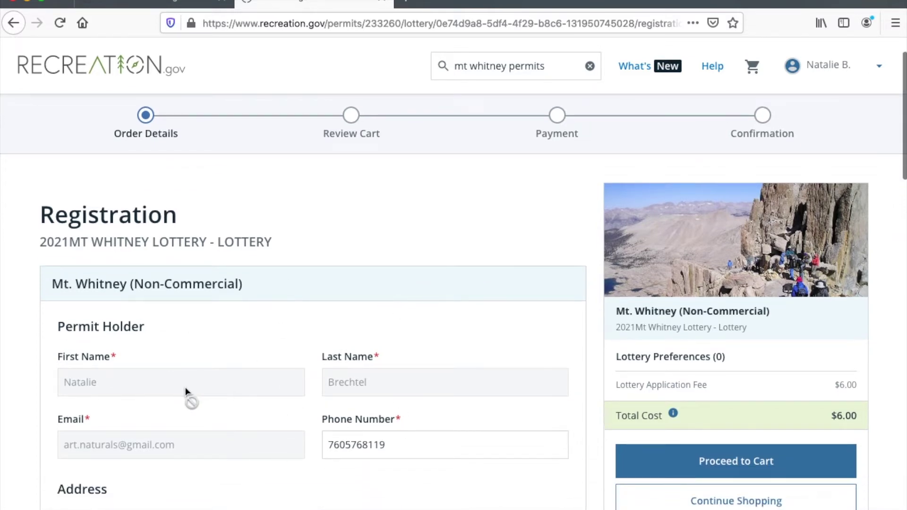
scroll(187, 389, down, 4)
scroll(222, 371, down, 10)
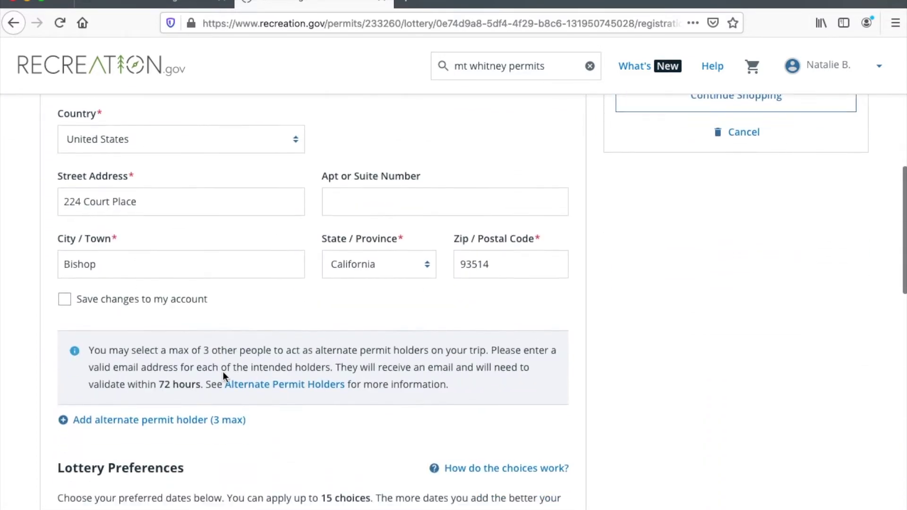
scroll(223, 373, down, 3)
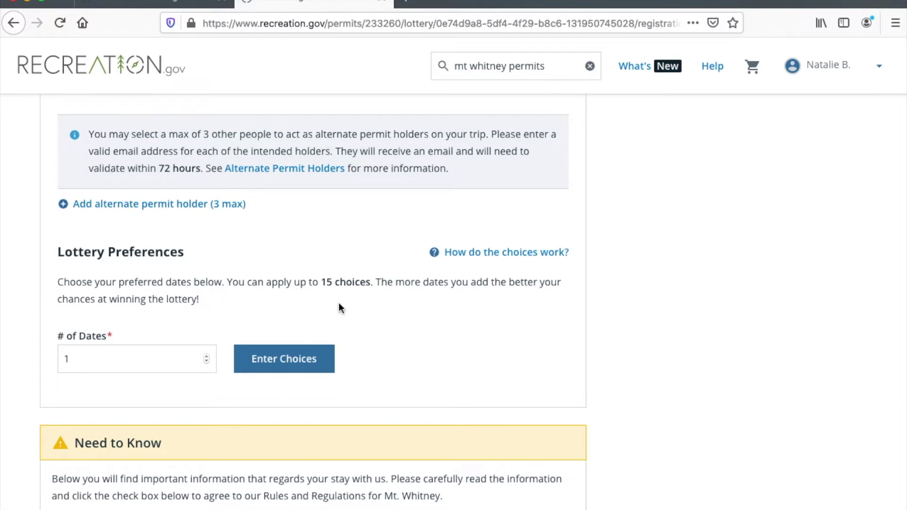
scroll(339, 307, down, 5)
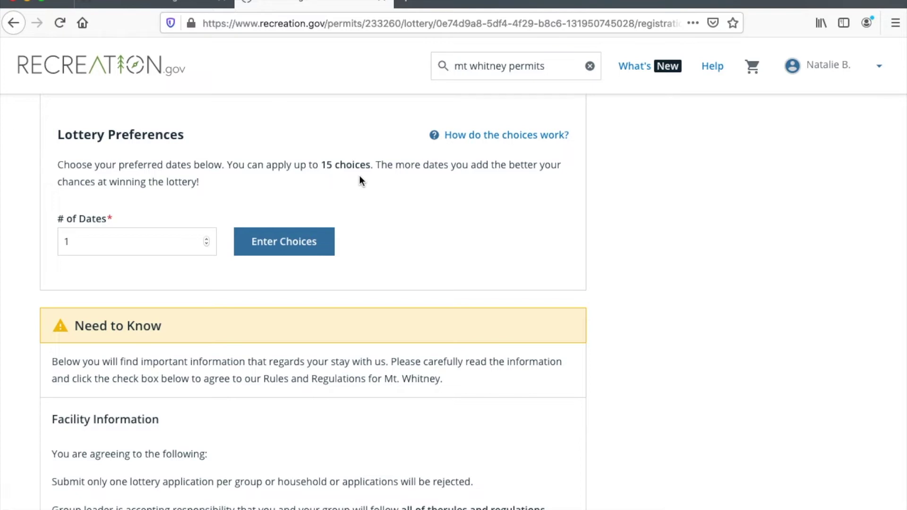
Step: Leave the number of lottery dates at 1
click(206, 240)
click(206, 239)
click(207, 239)
click(206, 245)
click(207, 244)
click(206, 244)
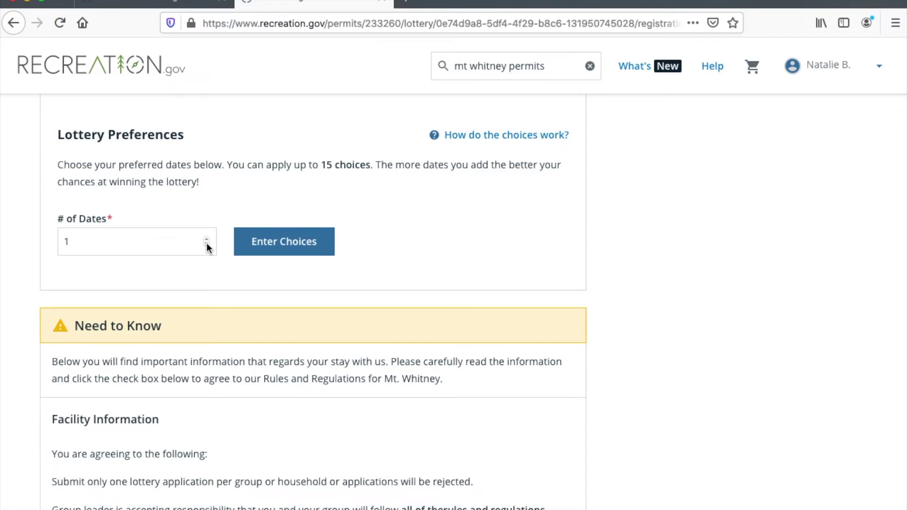
Step: Create choice #1 with Mt. Whitney Trail (Overnight) as the entrance
click(301, 250)
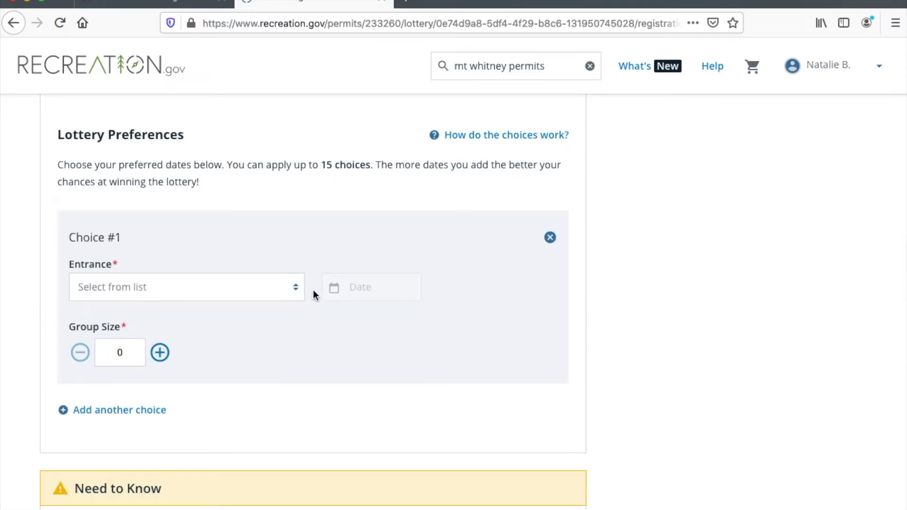
click(296, 290)
click(296, 290)
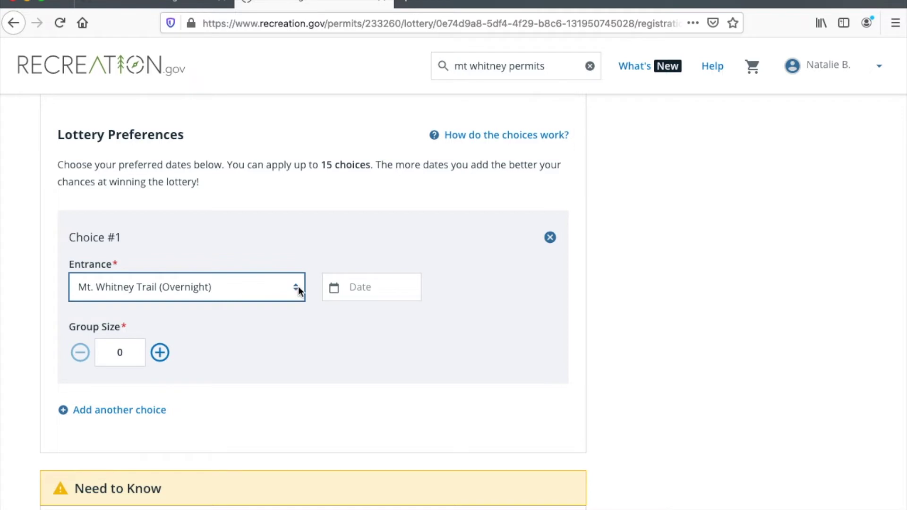
click(299, 289)
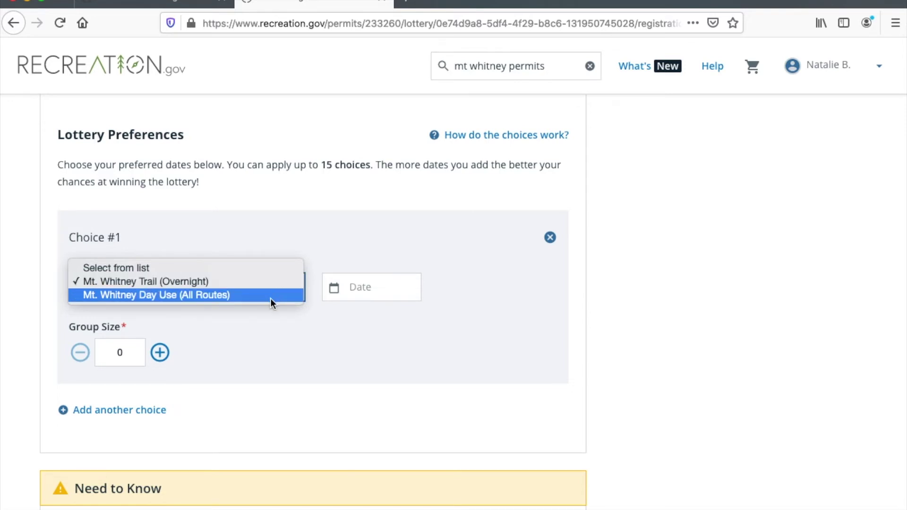
Step: Raise choice #1's group size to 2 people
click(294, 343)
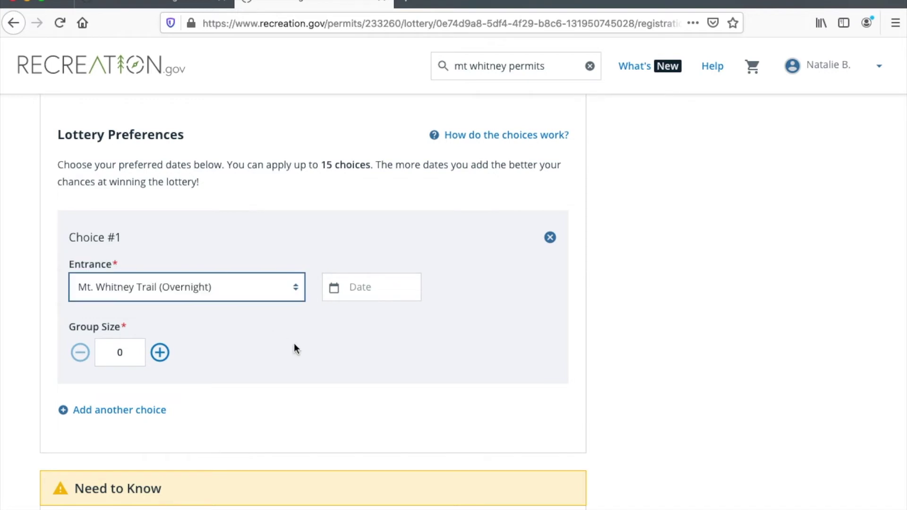
click(161, 357)
click(161, 357)
click(160, 354)
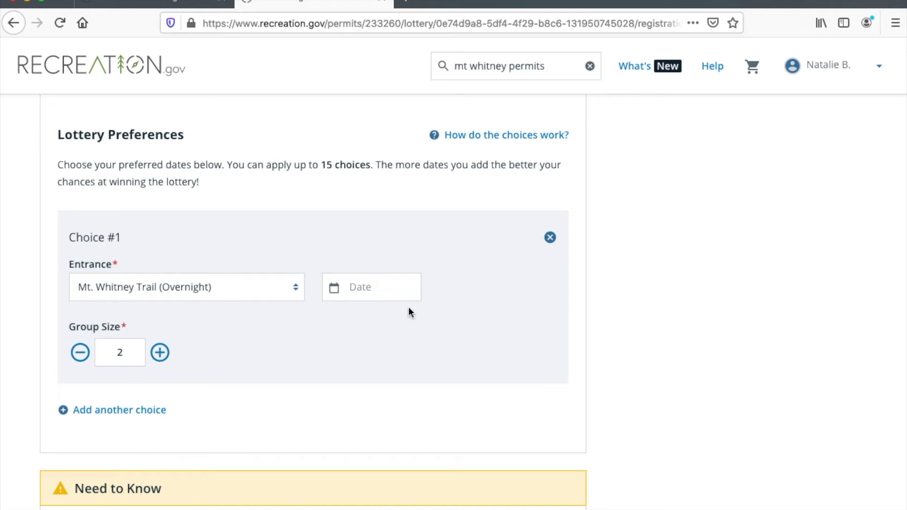
Step: Set the trip date to June 9, 2021, then scroll through Need to Know
click(373, 288)
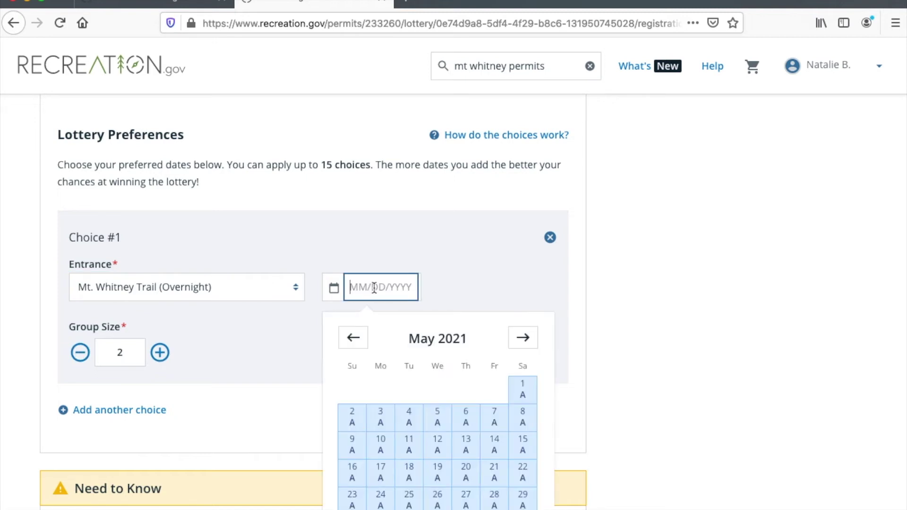
click(523, 340)
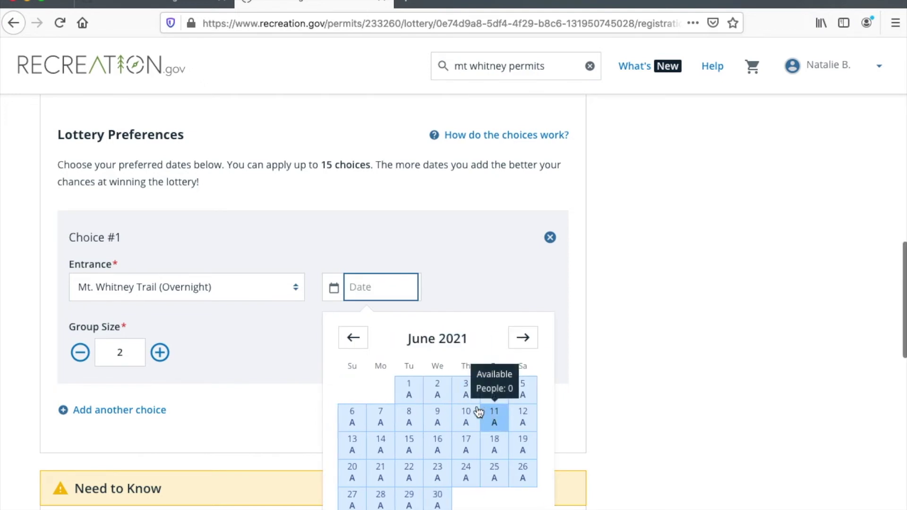
click(445, 423)
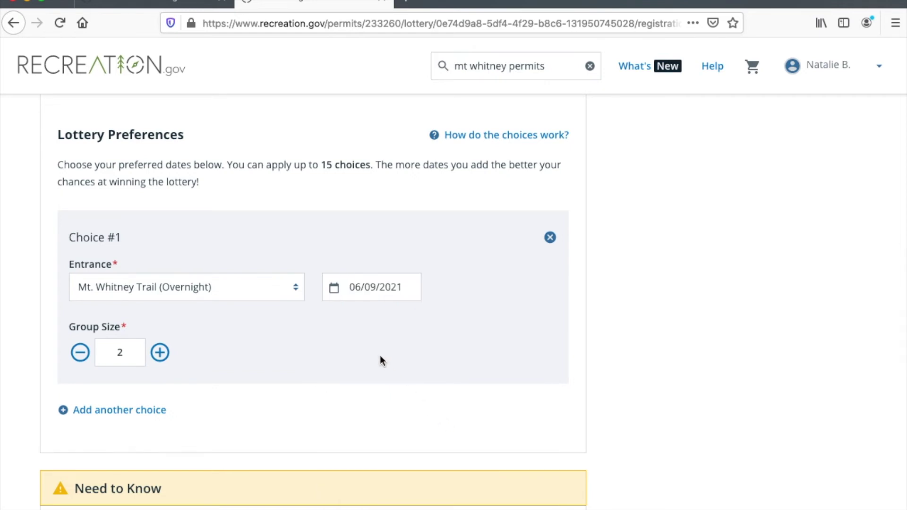
scroll(382, 362, down, 3)
scroll(383, 358, down, 2)
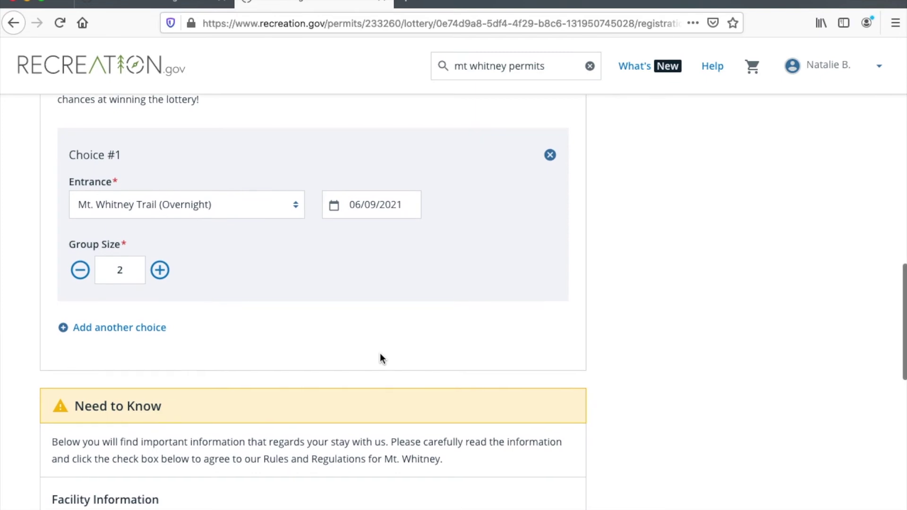
scroll(381, 352, down, 8)
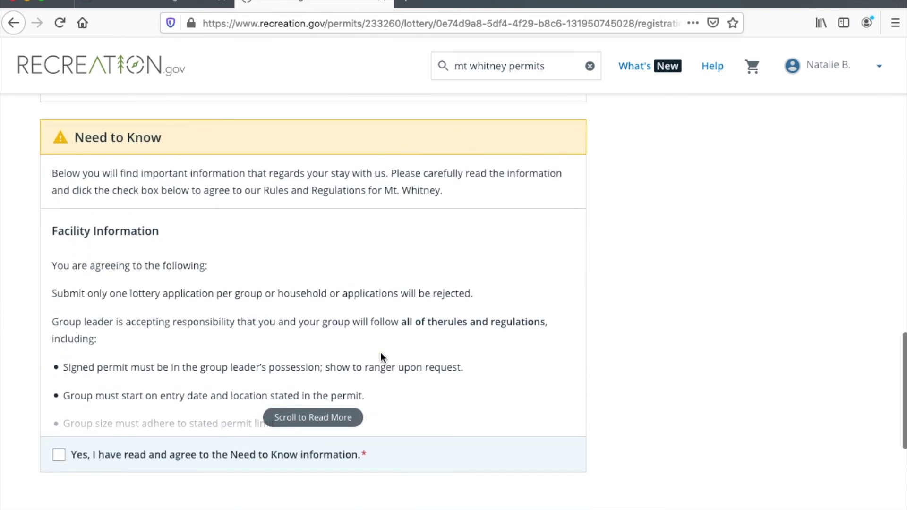
scroll(336, 407, down, 5)
scroll(337, 407, down, 2)
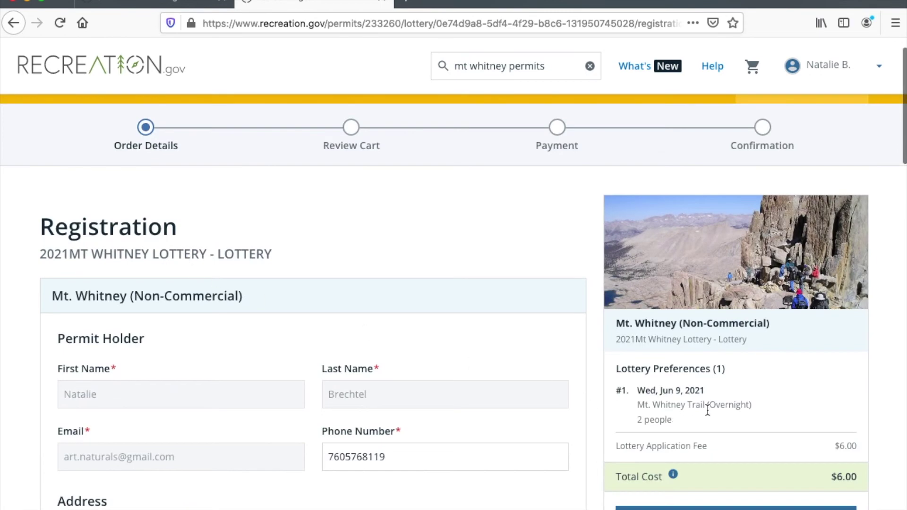
Step: Scroll the registration summary down to the $6.00 total and Proceed to Cart
scroll(699, 408, down, 2)
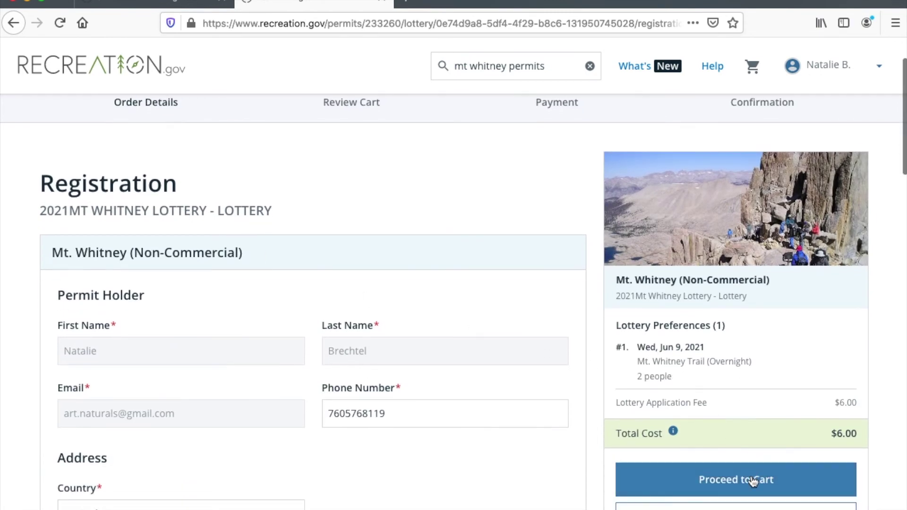